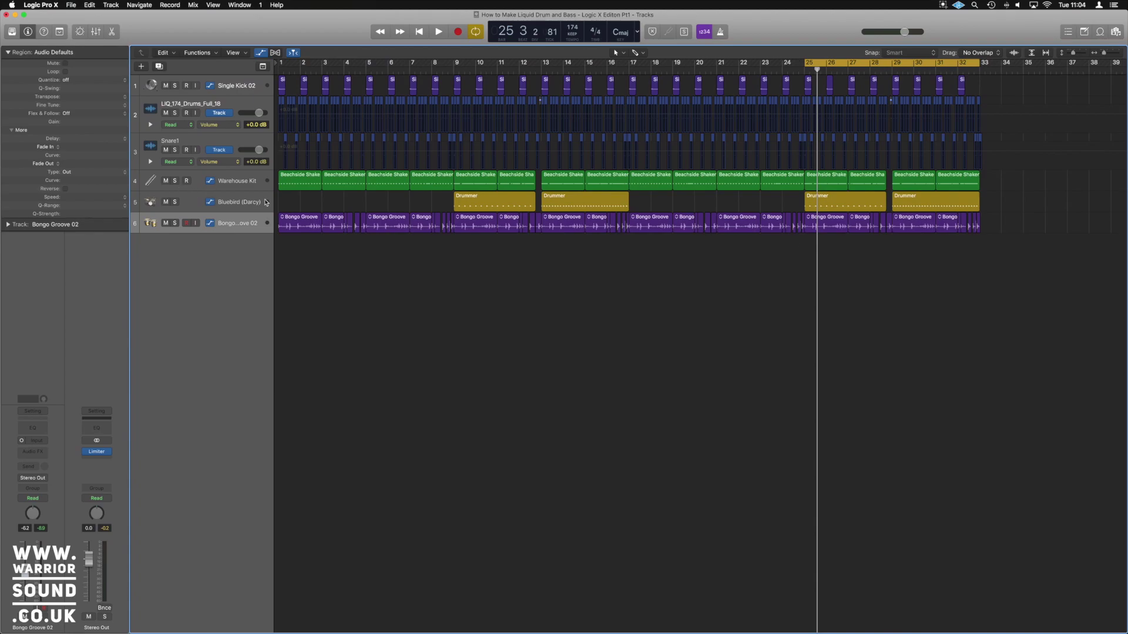
Step: Solo the Warehouse Kit track and play back its shaker part from about bar 25
click(179, 186)
click(175, 181)
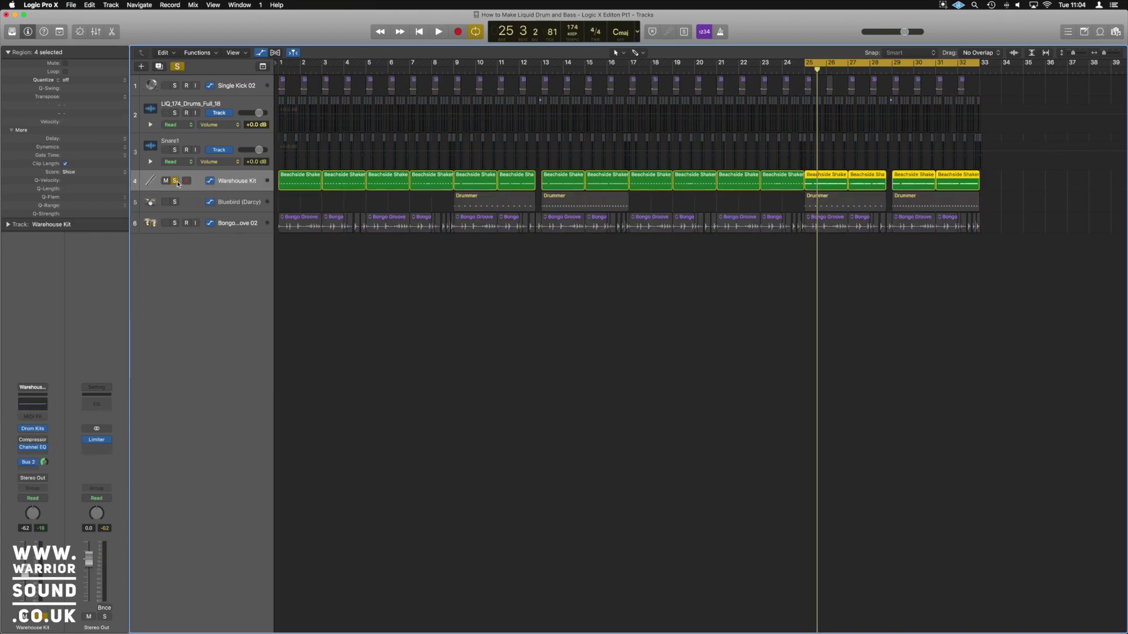
key(space)
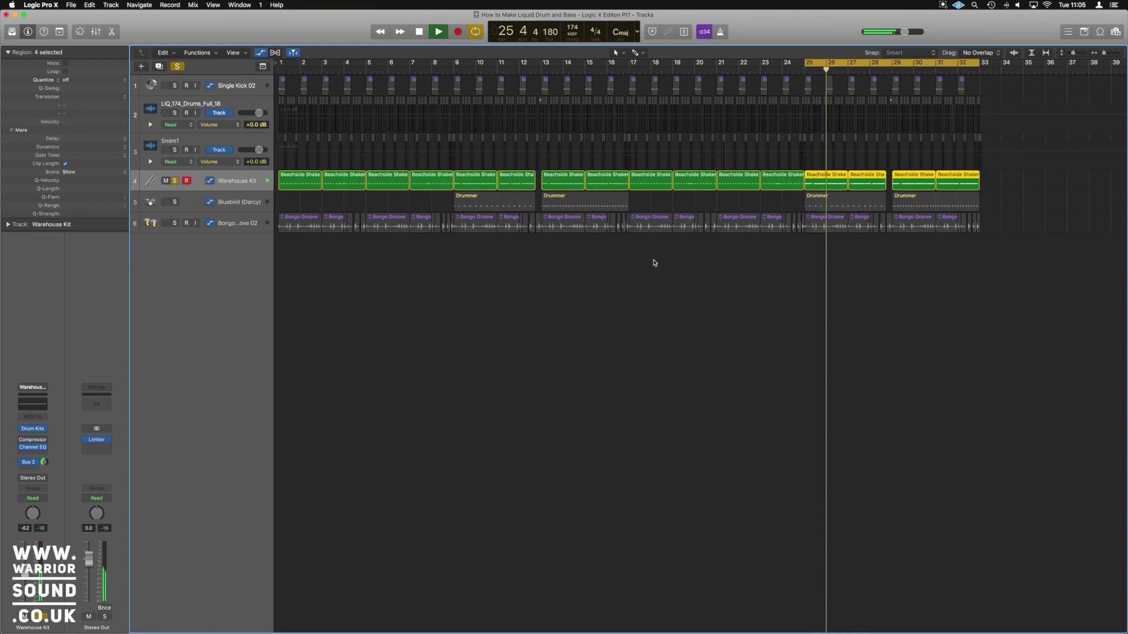
key(space)
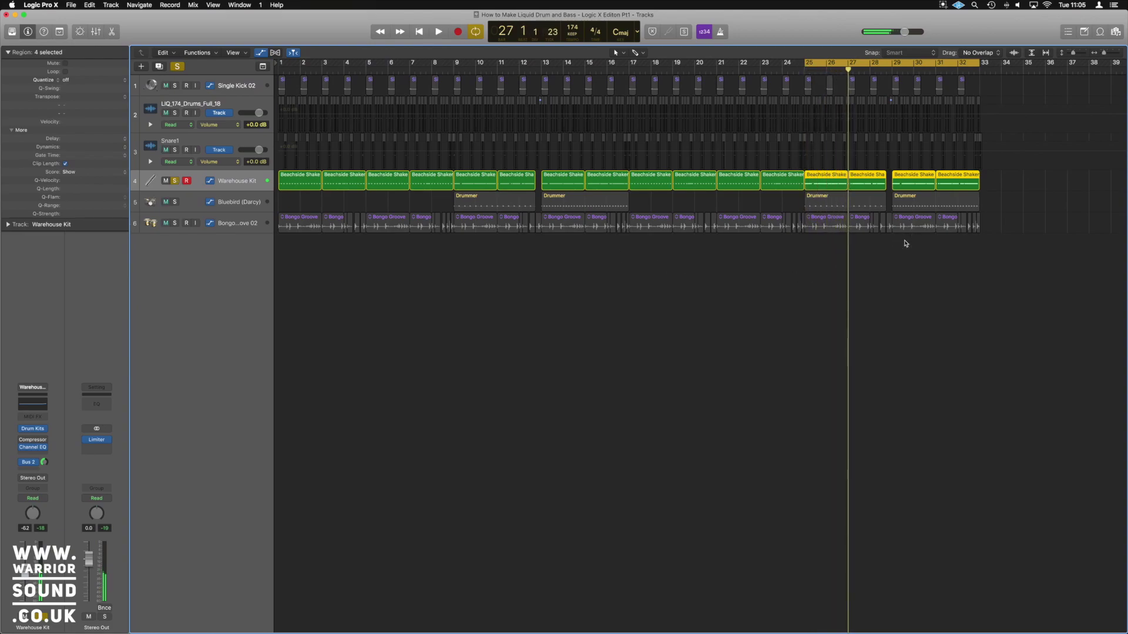
Step: Open the Beachside Shaker region at bar 25 of the Warehouse Kit track in the Piano Roll
click(903, 239)
click(825, 179)
double_click(826, 177)
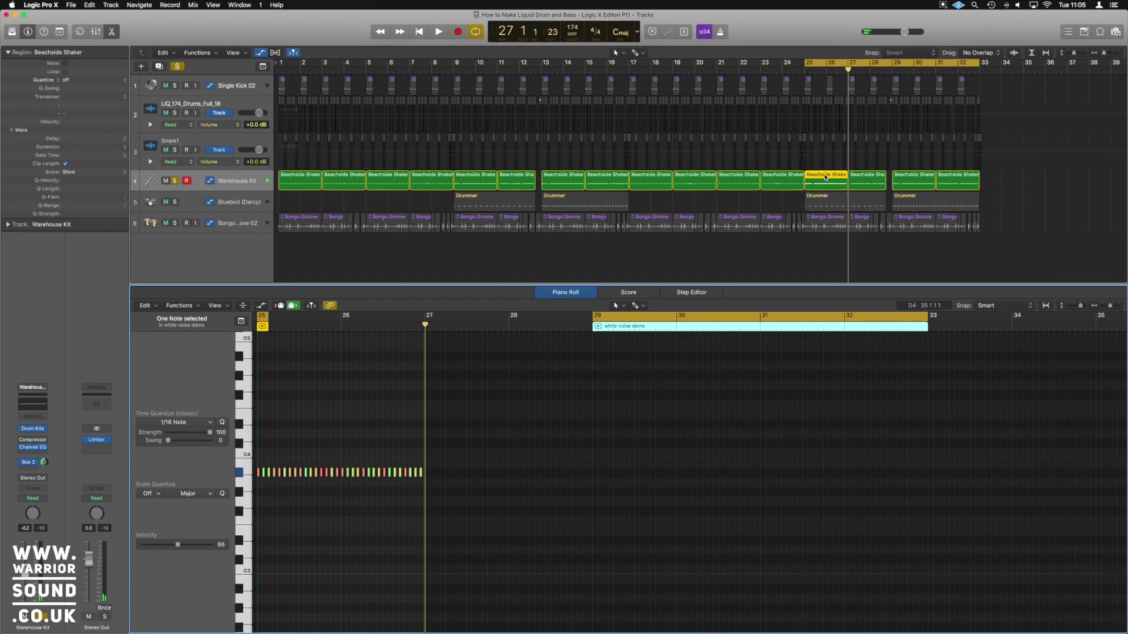
scroll(656, 475, left, 10)
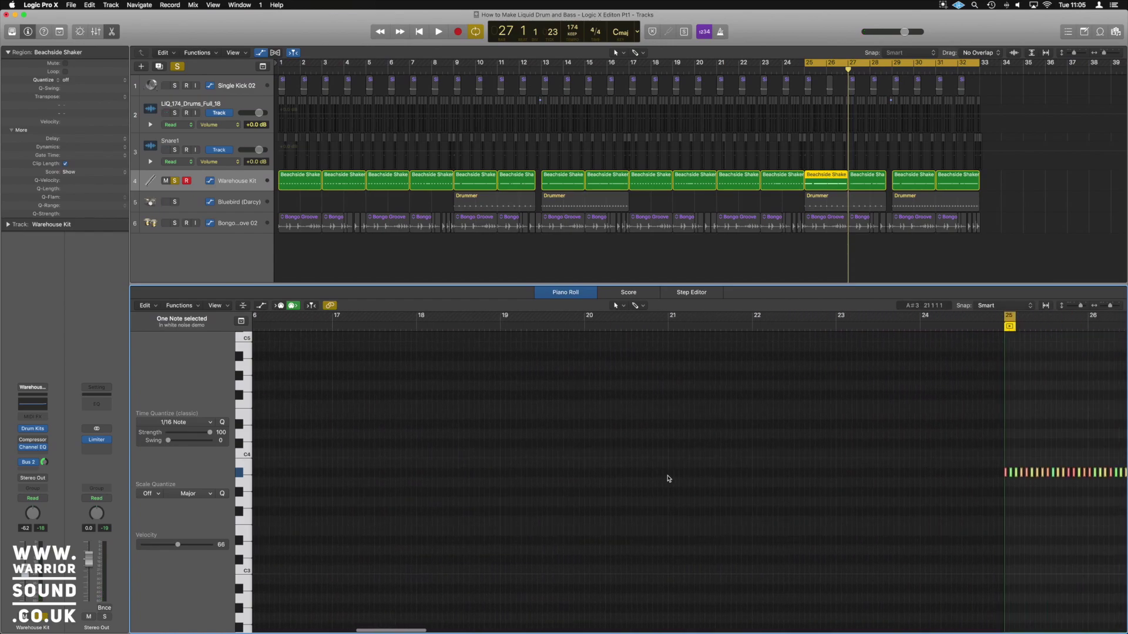
scroll(668, 478, right, 2)
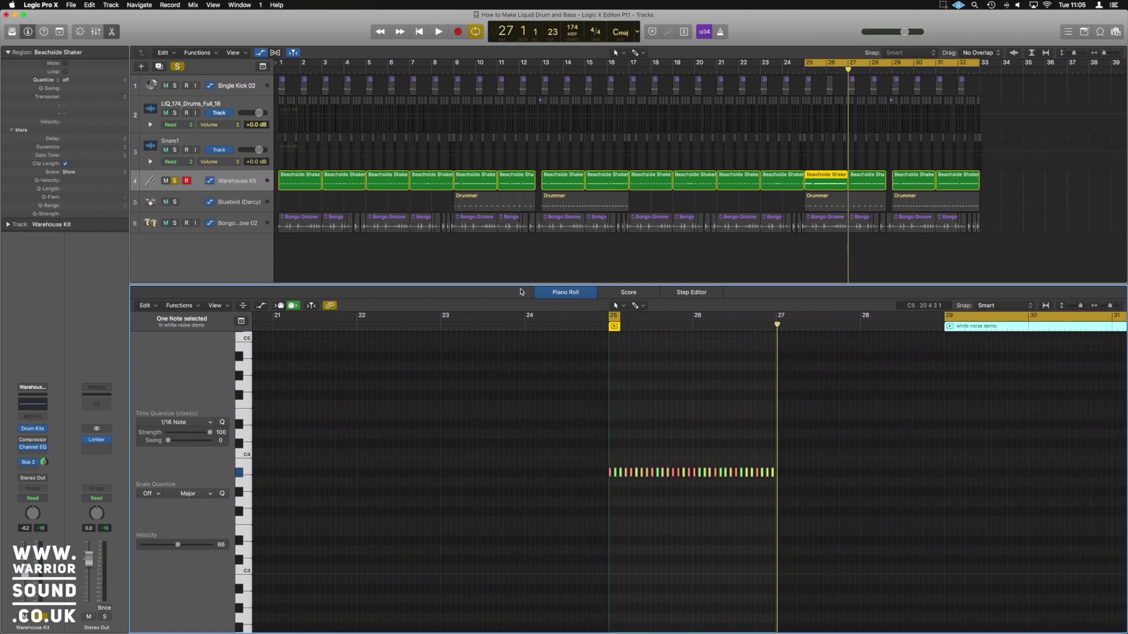
key(e)
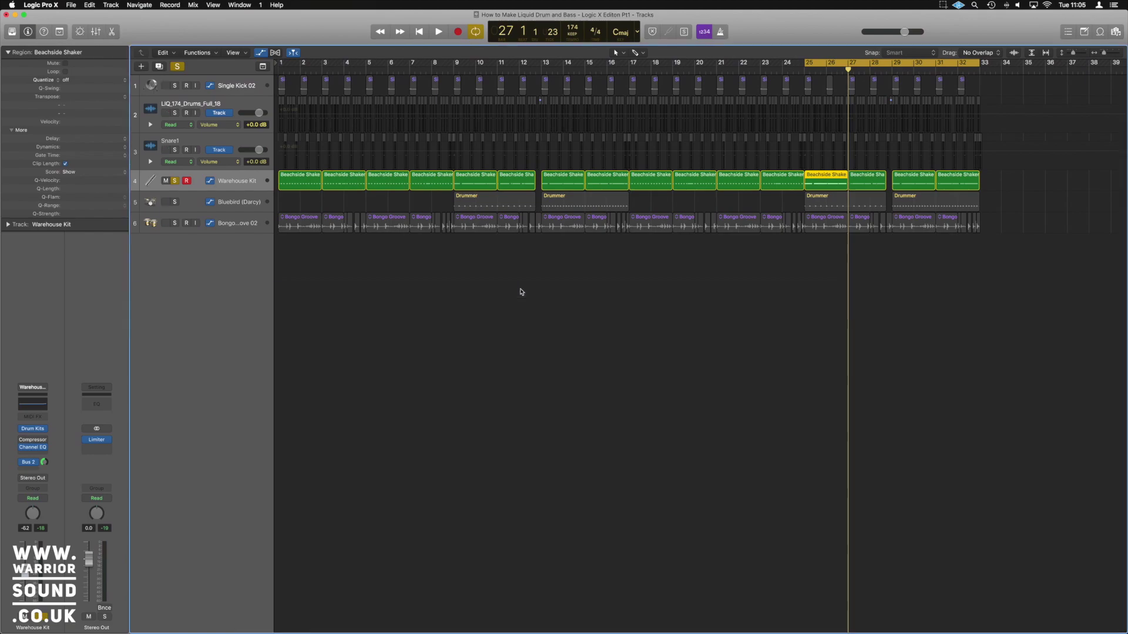
key(e)
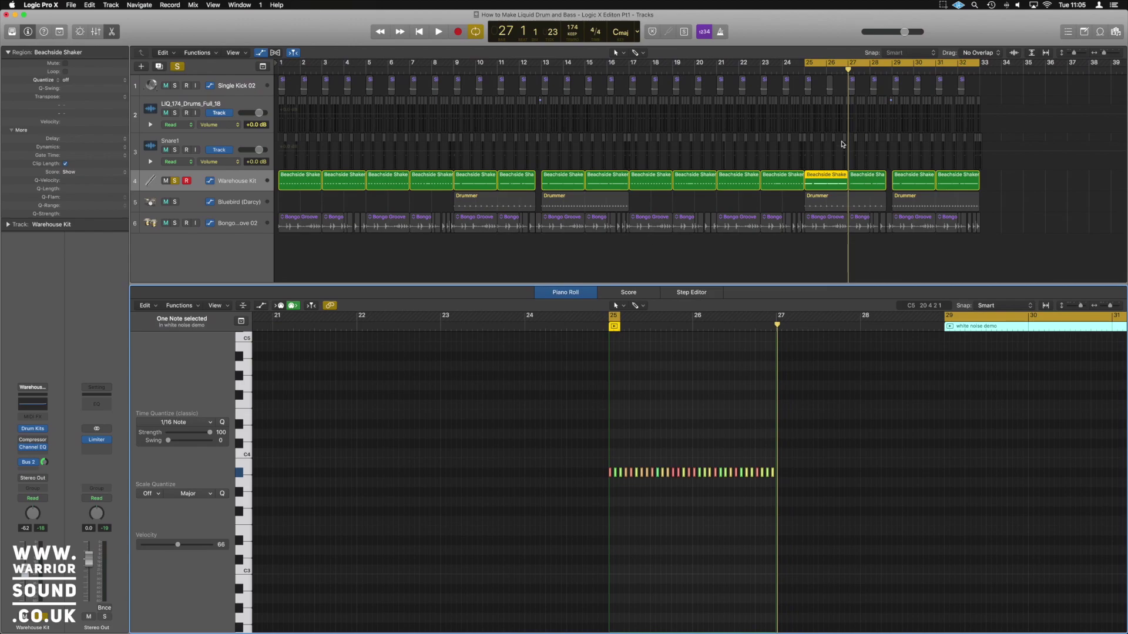
Step: View the shaker regions at bars 25 and 27 together in the Piano Roll and return to the bar 25 region alone
shift+click(874, 181)
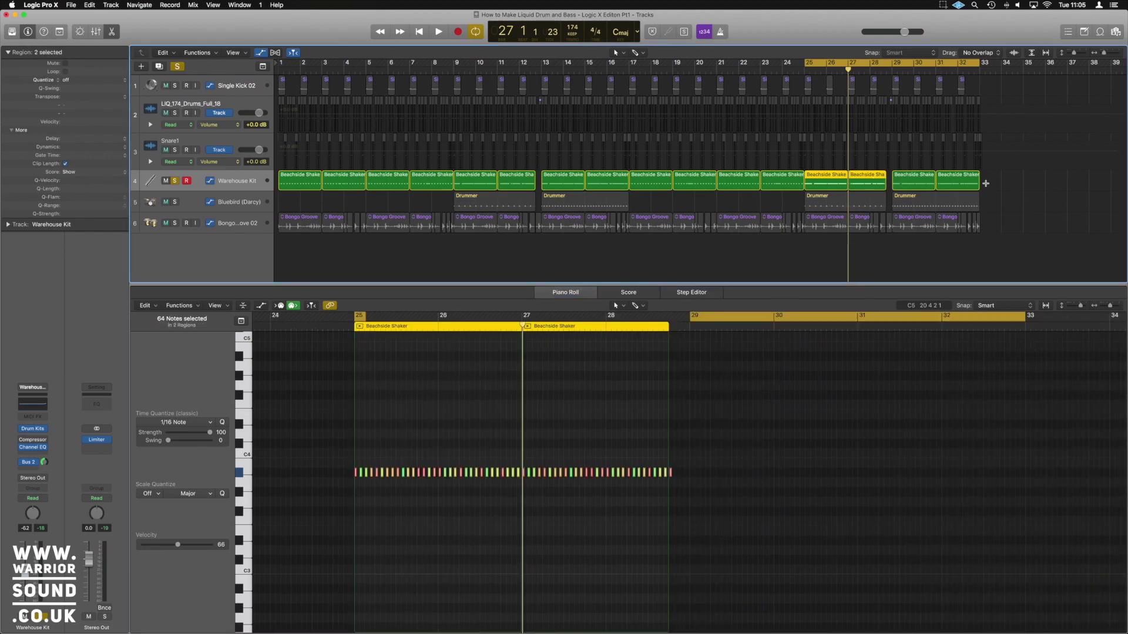
click(1001, 186)
click(826, 178)
click(326, 289)
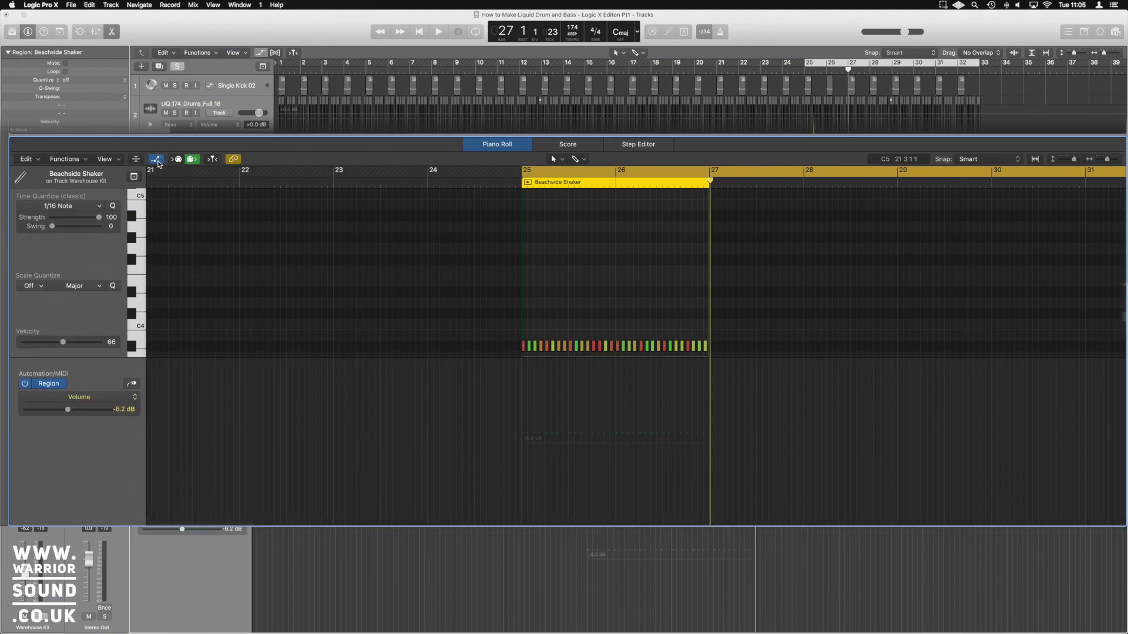
Step: Show the Piano Roll's Automation/MIDI area and set it to display Ch. 1: Note Velocity
click(157, 161)
click(157, 161)
click(134, 398)
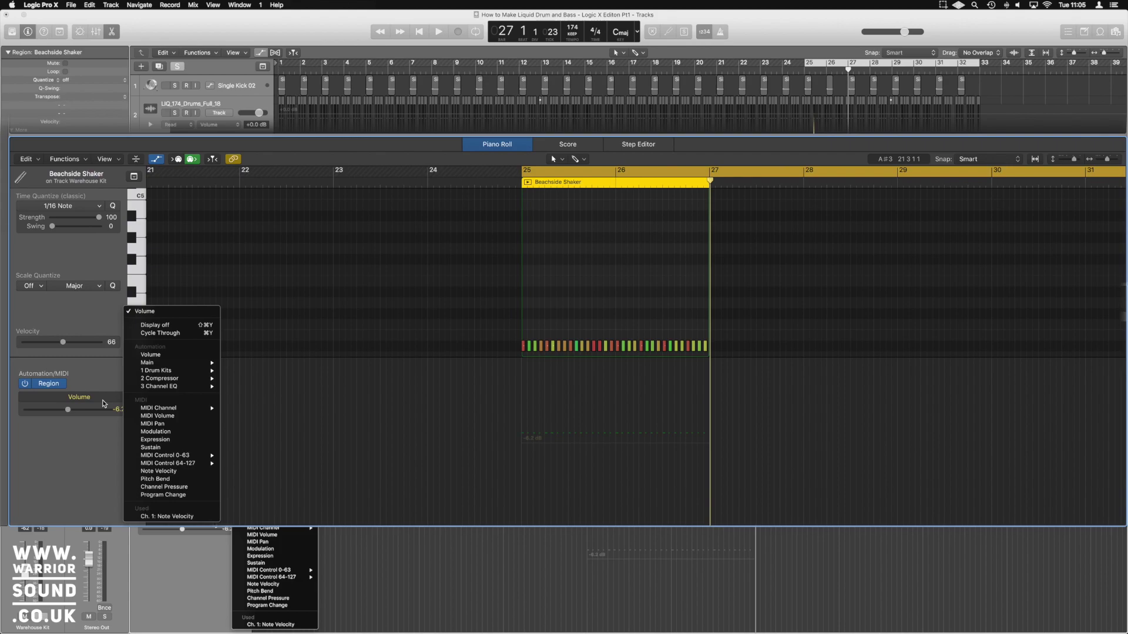
click(164, 517)
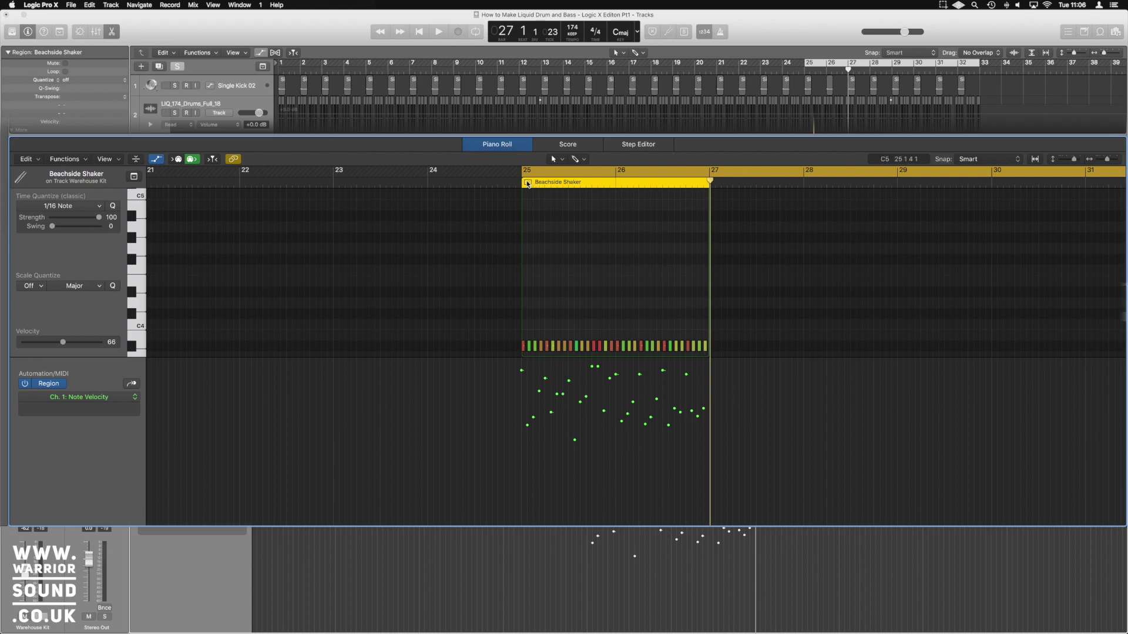
Step: Play the Beachside Shaker region from its start at bar 25 to hear the velocity variation
key(shift+space)
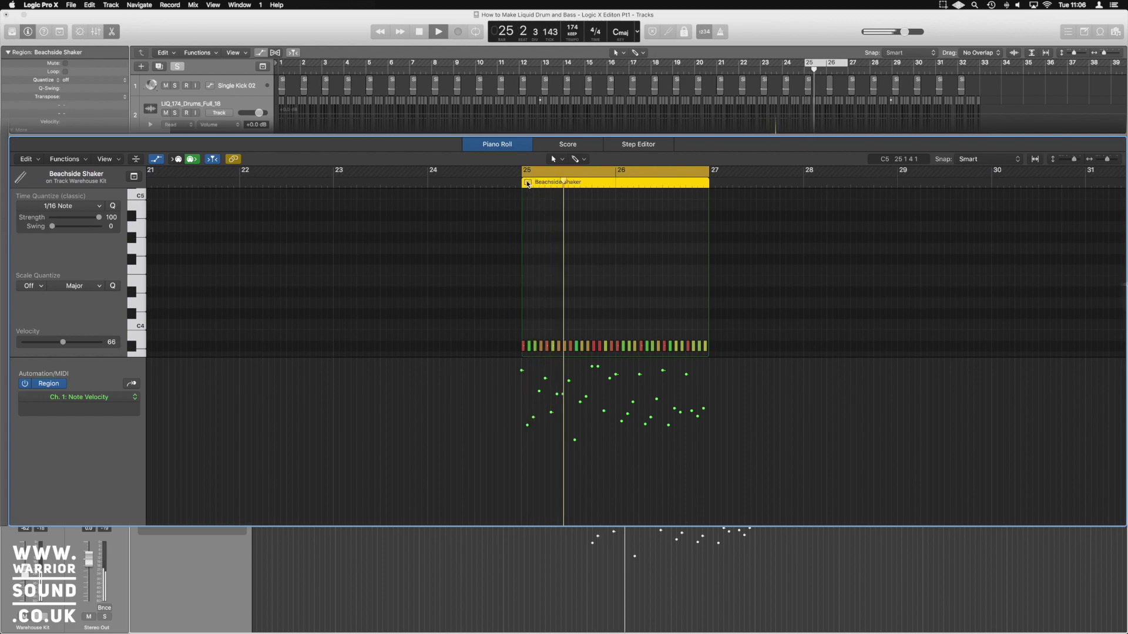
key(space)
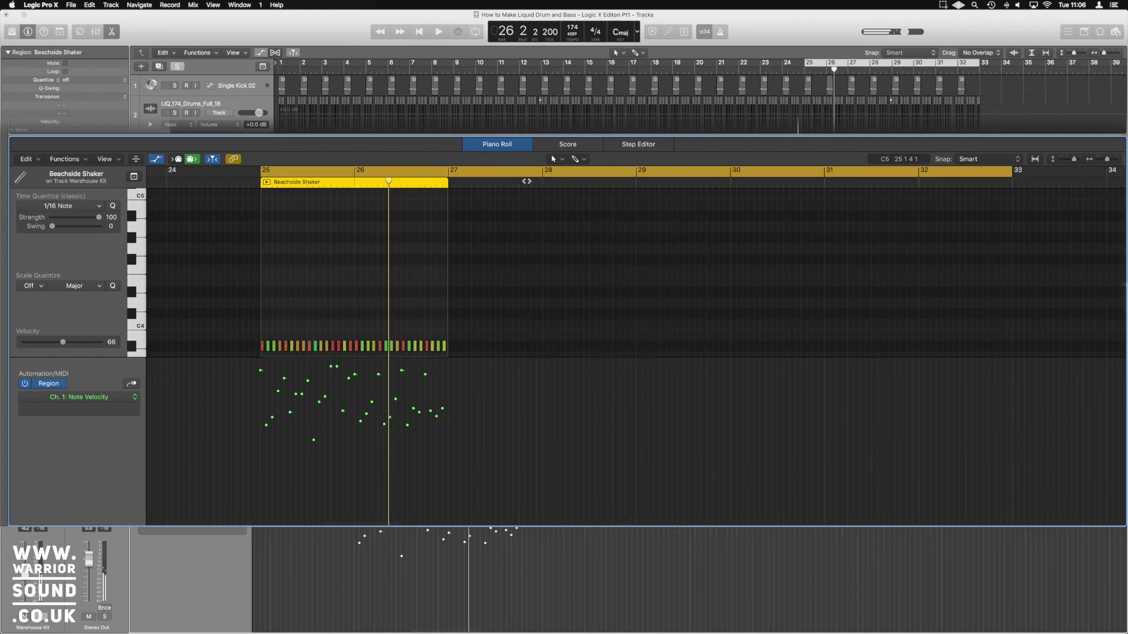
scroll(606, 321, left, 2)
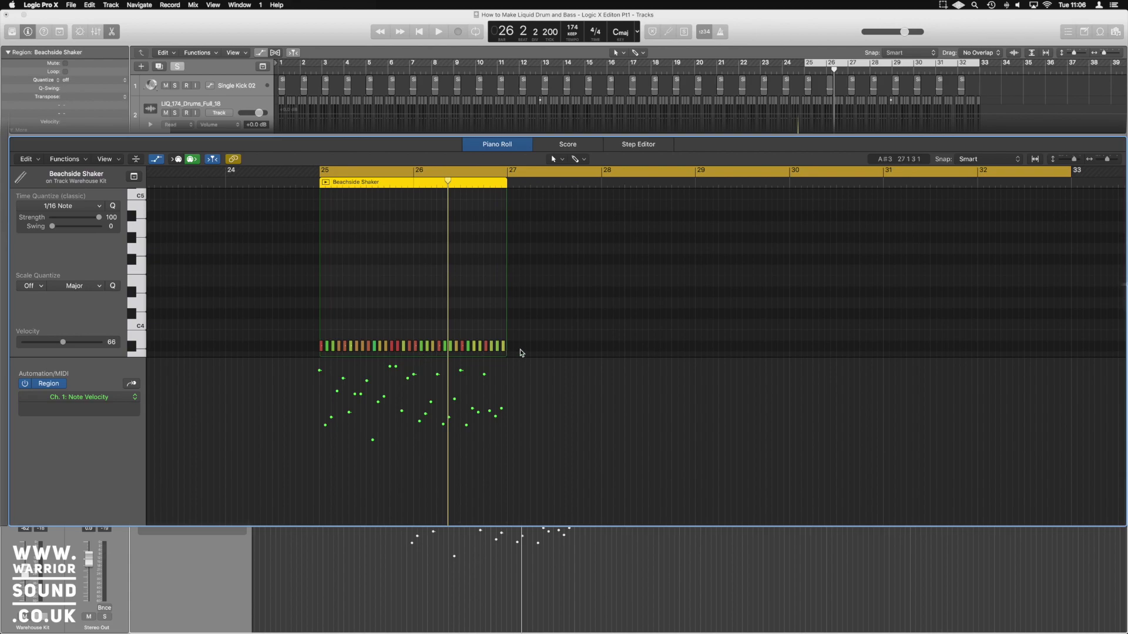
Step: Select the second to fifth notes and the last seven notes of the bar 25 shaker region
drag(515, 350, 304, 341)
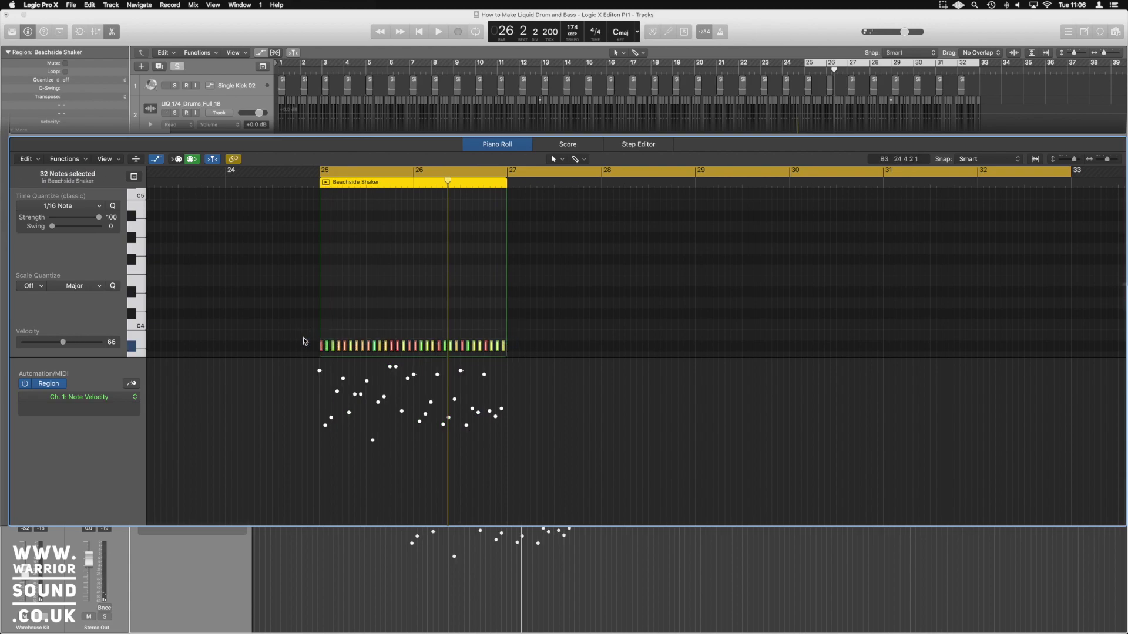
drag(327, 337, 346, 351)
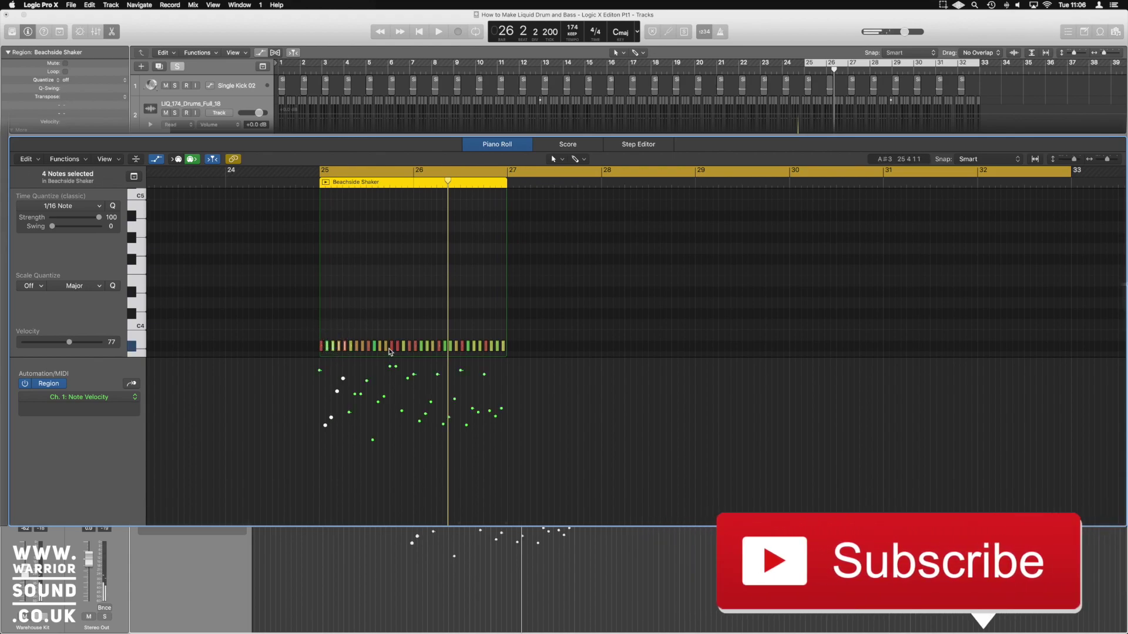
drag(465, 337, 501, 346)
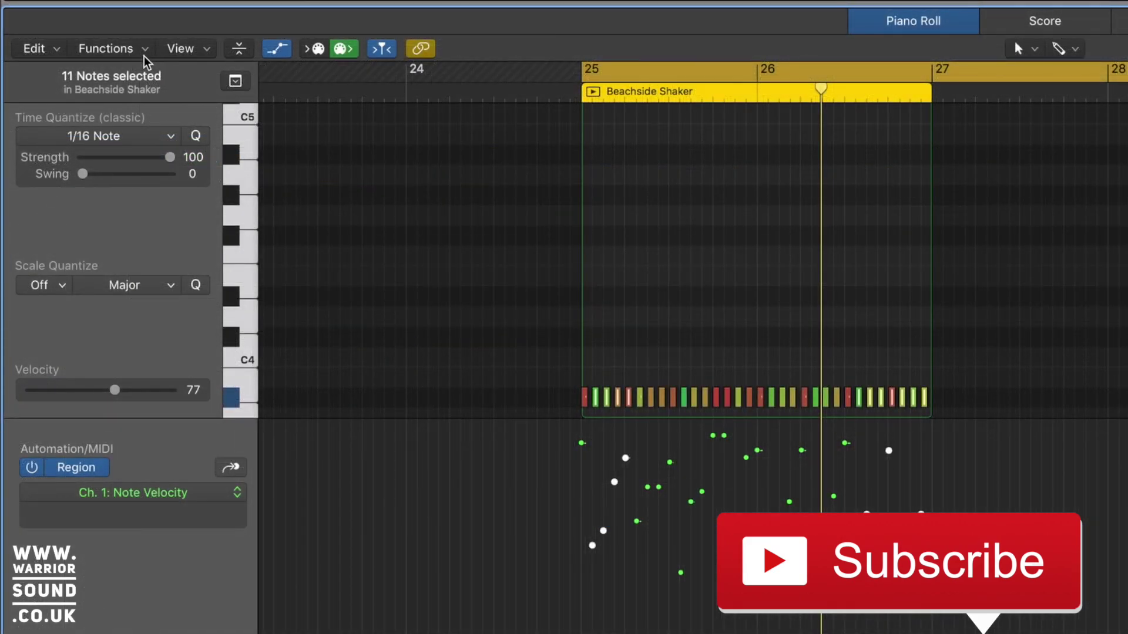
Step: Open the Random Velocity MIDI transform for the selected notes and choose Random as the velocity operation
click(143, 52)
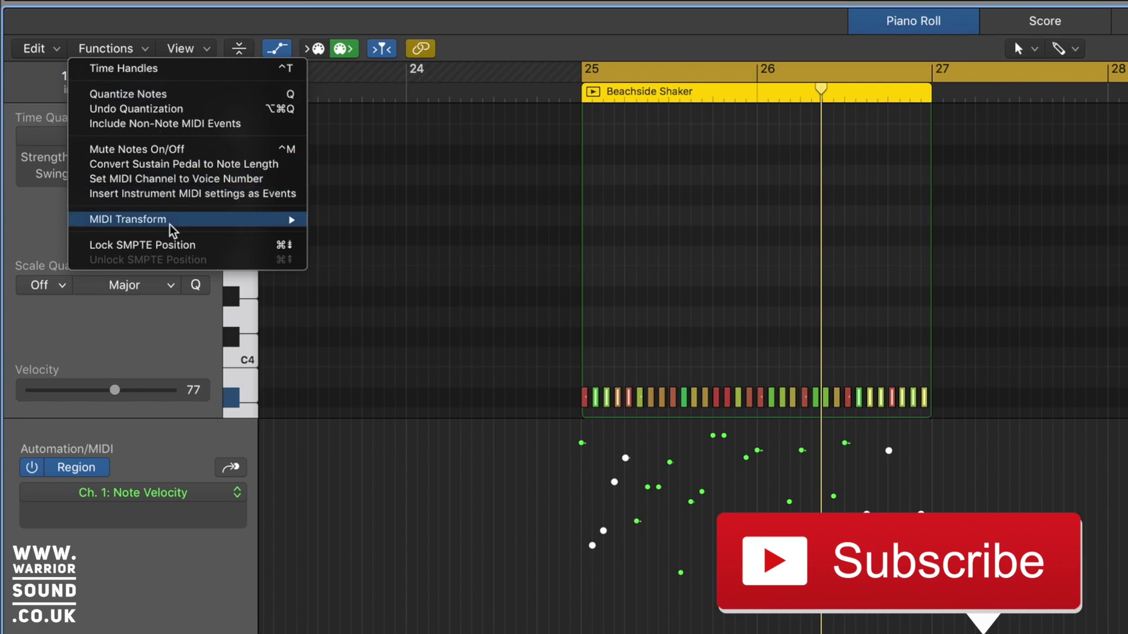
mouse_move(170, 225)
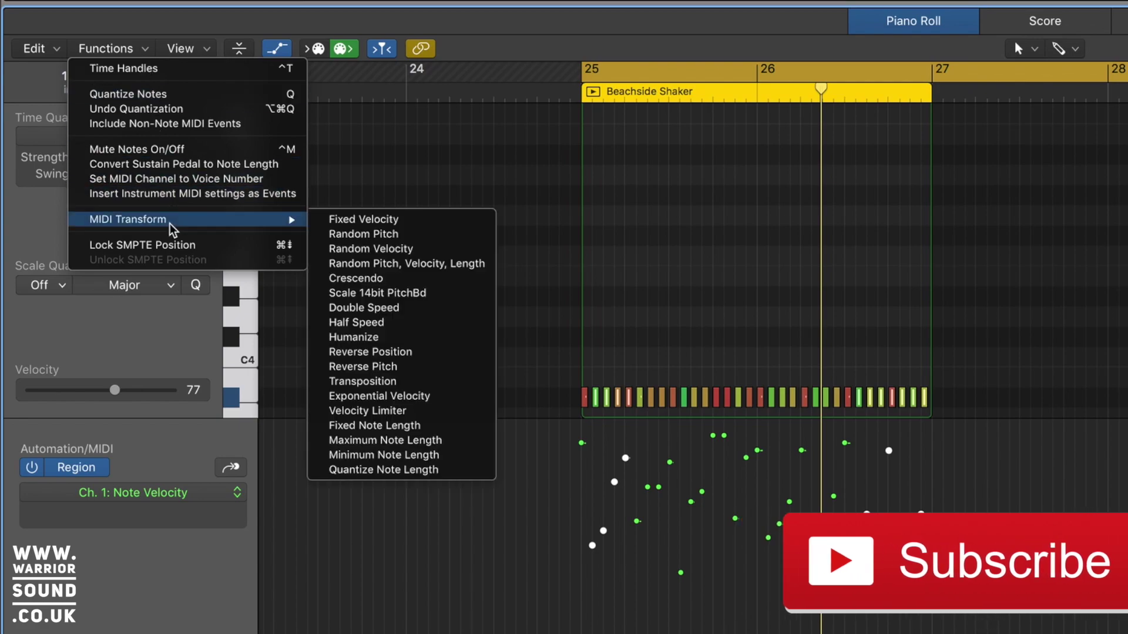
click(392, 251)
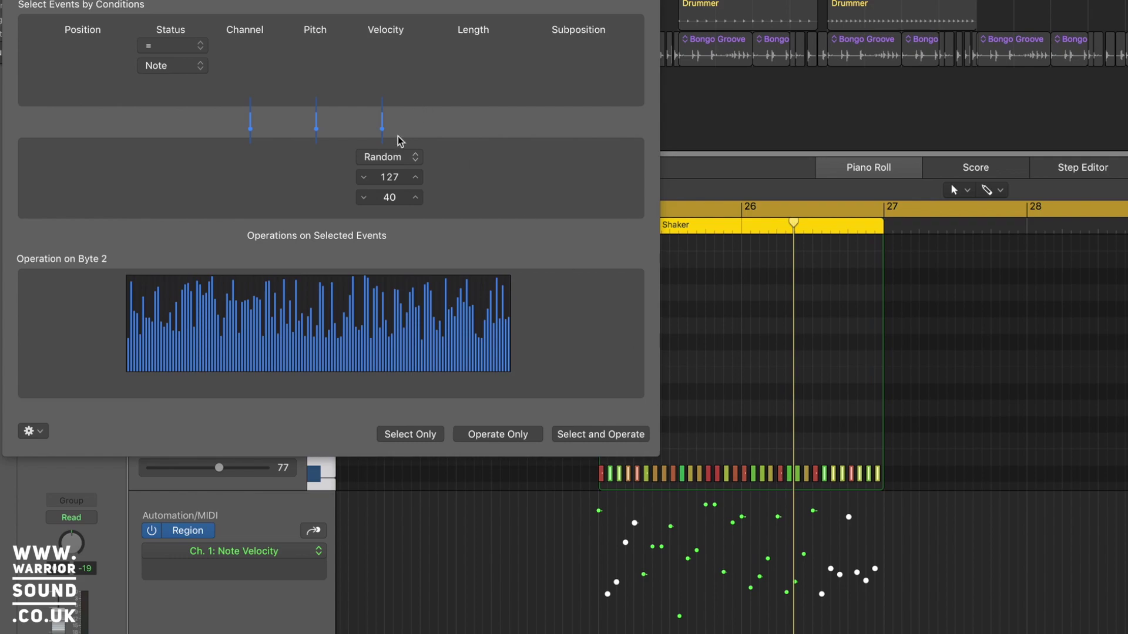
click(383, 158)
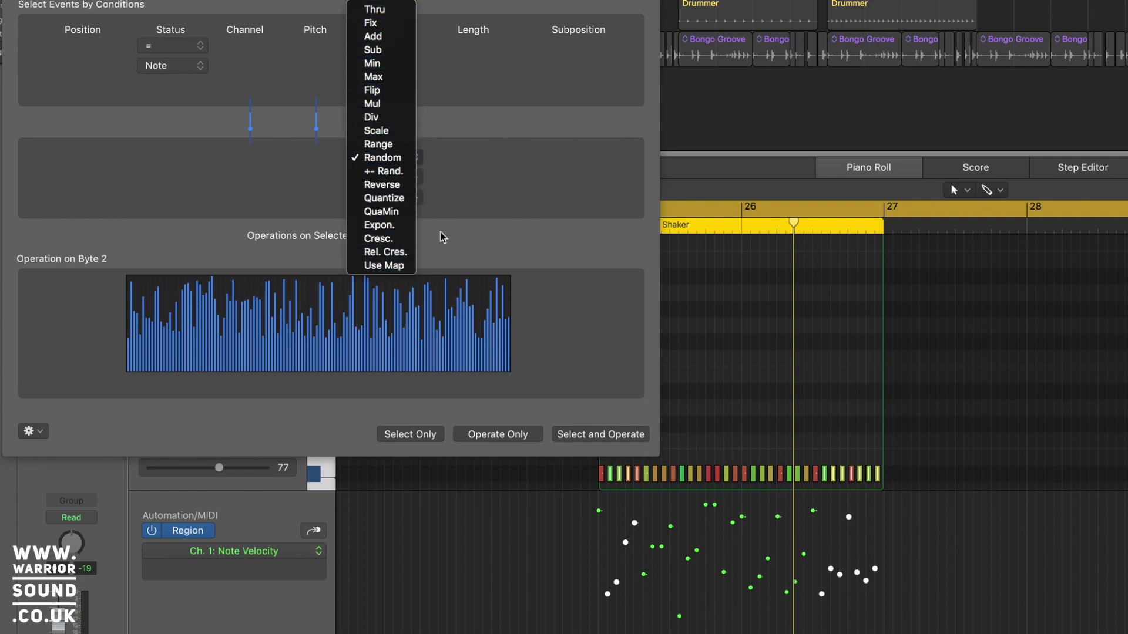
click(393, 160)
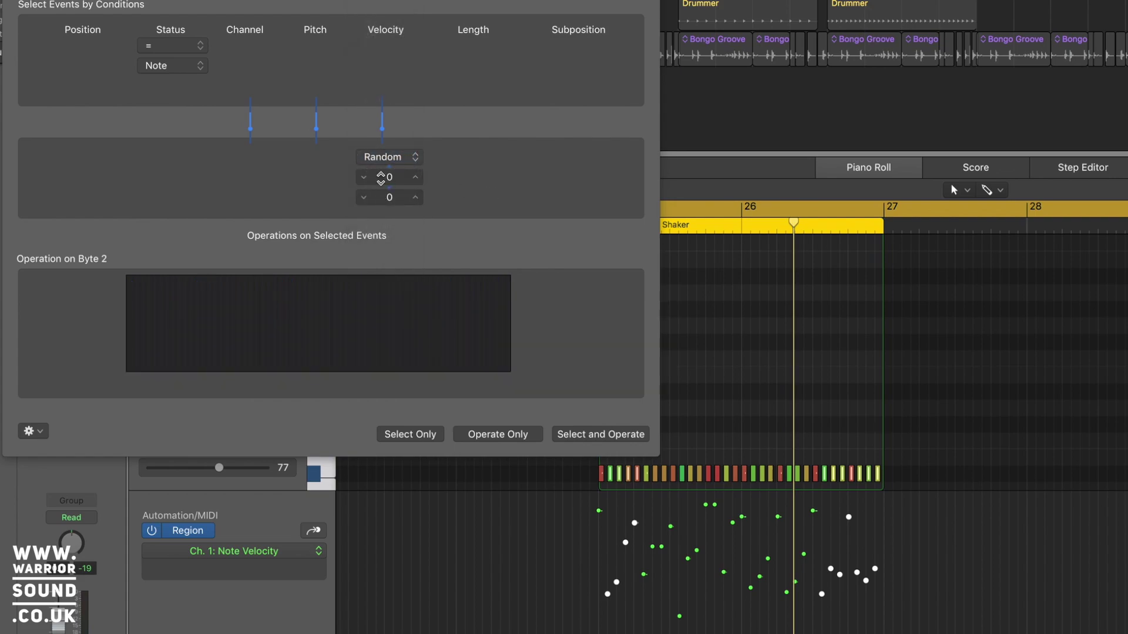
Step: Set the random velocity range to 127 and 90 and apply it to the selected notes only
drag(389, 178, 389, 117)
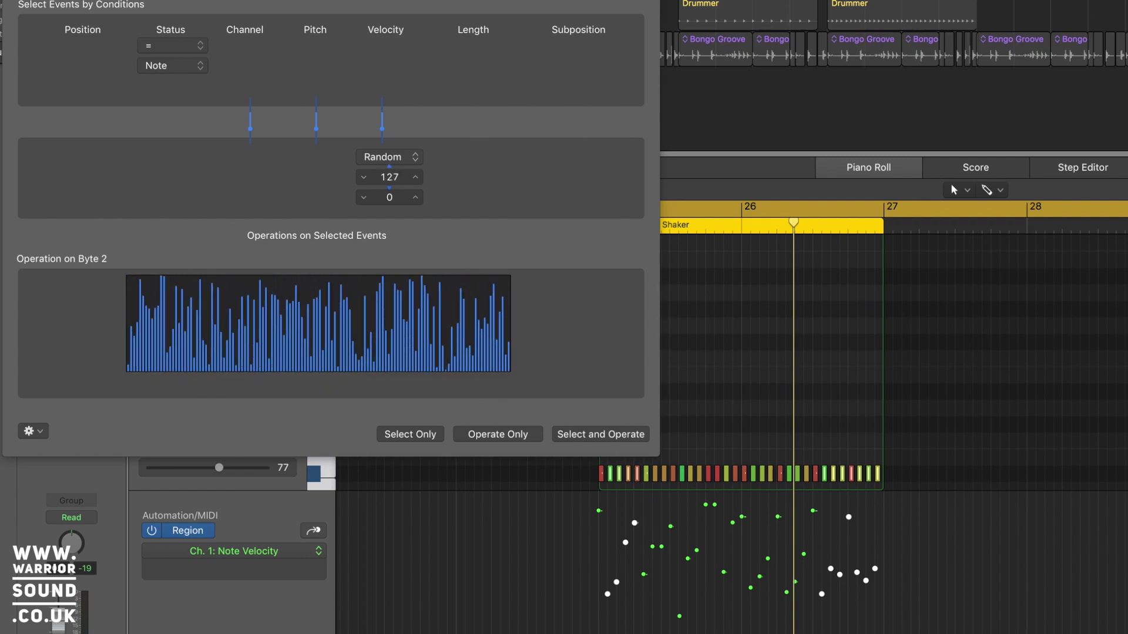
drag(389, 177, 390, 198)
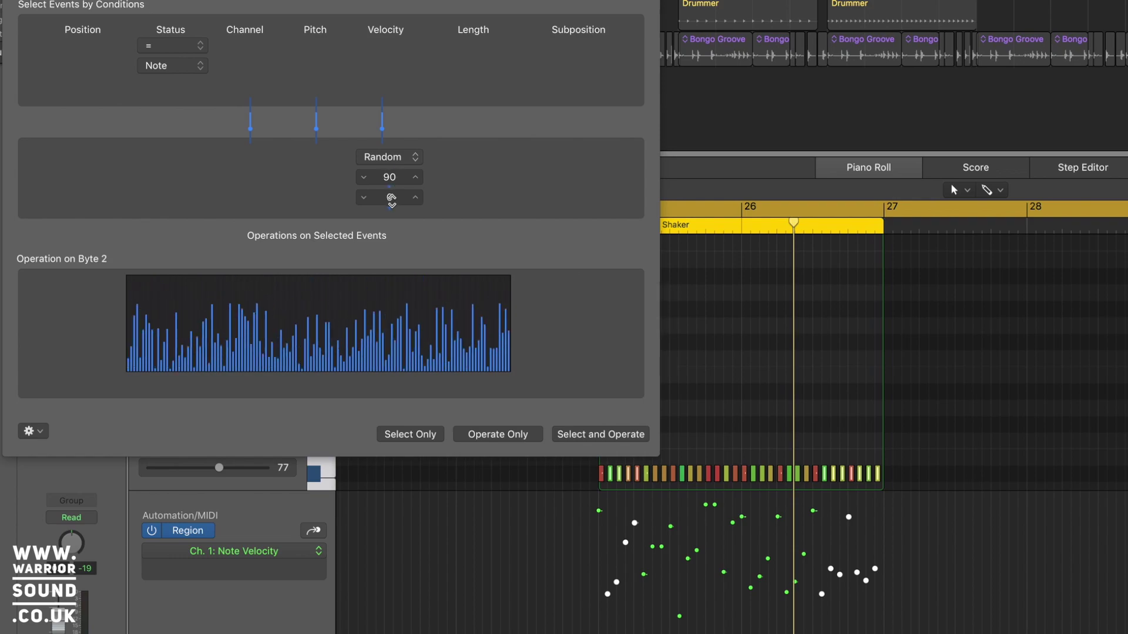
drag(397, 179, 397, 154)
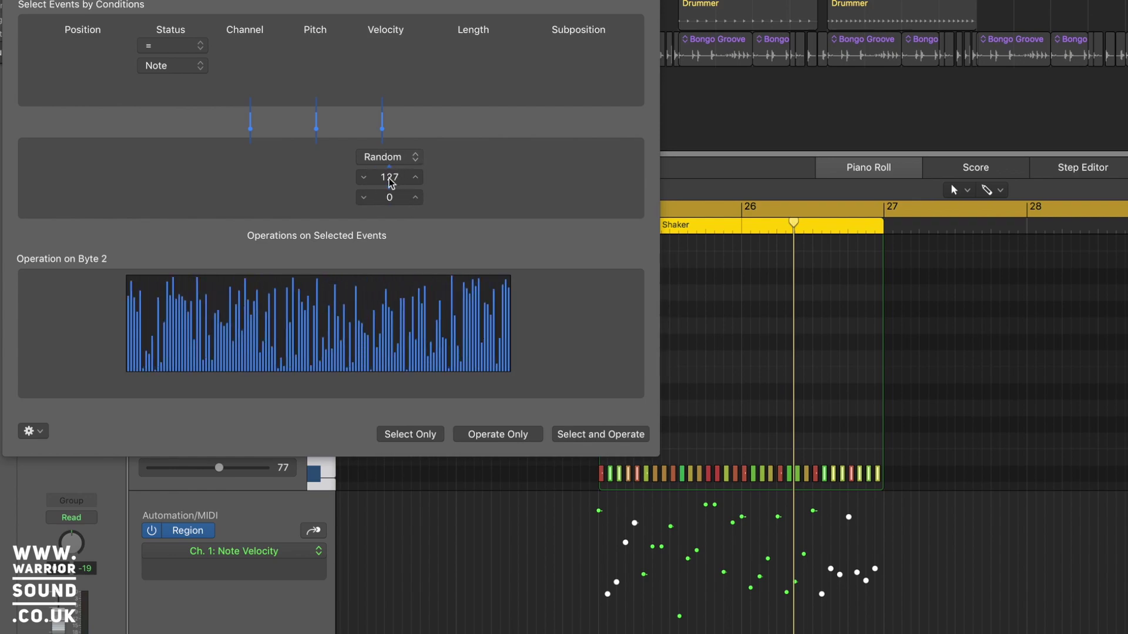
drag(397, 198, 398, 144)
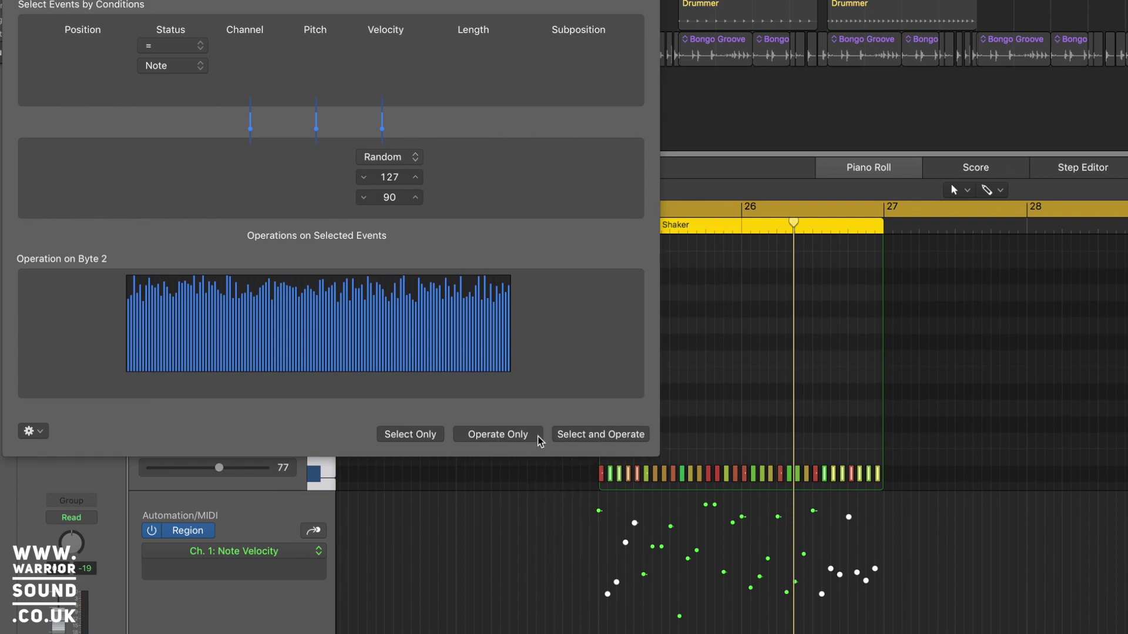
click(493, 436)
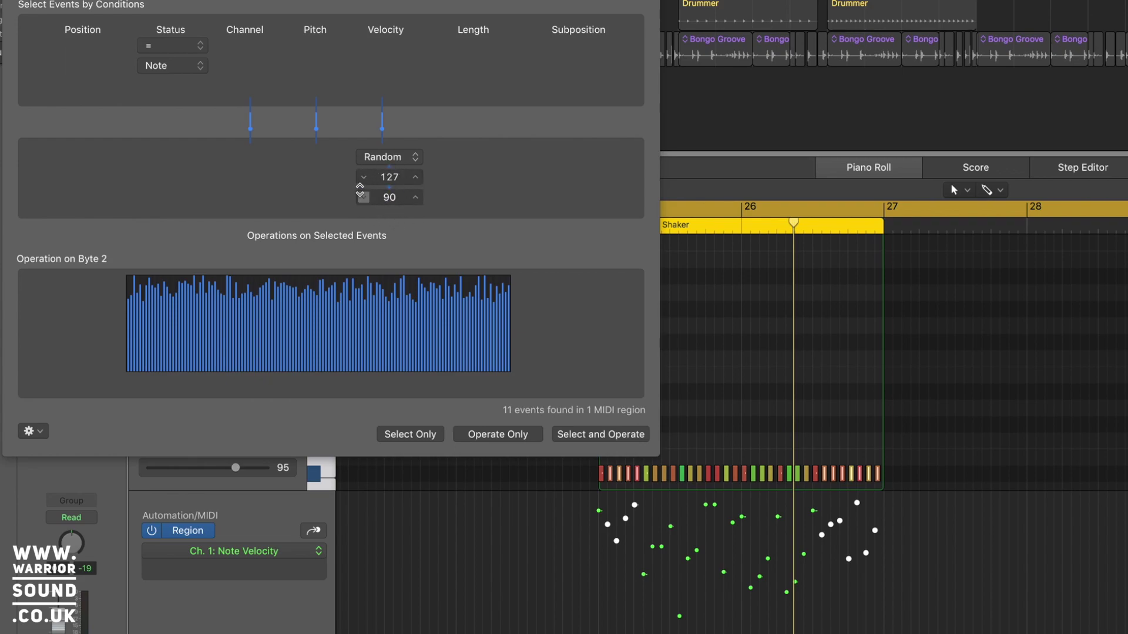
Step: Lower the random velocity range's minimum to 0 and apply the transform to the selected notes again
drag(386, 198, 386, 267)
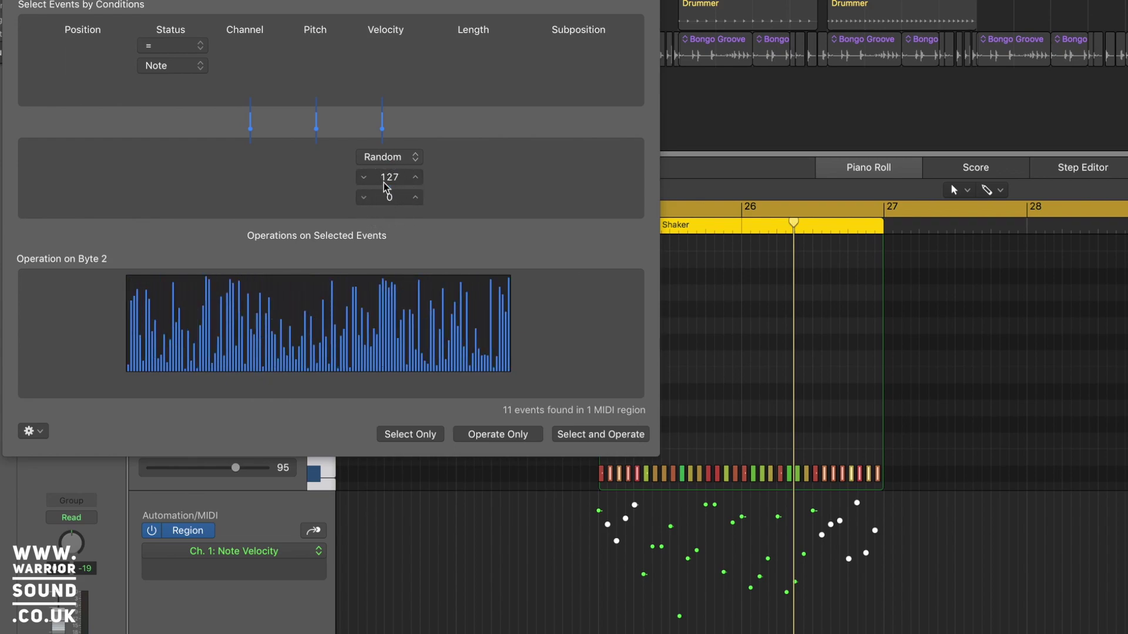
click(499, 436)
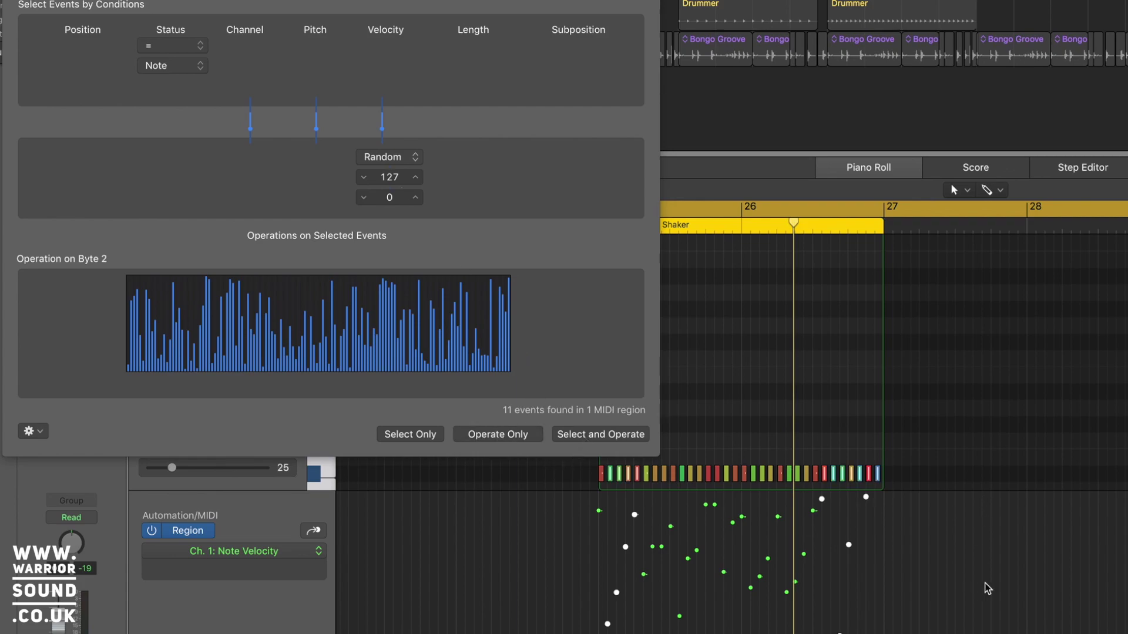